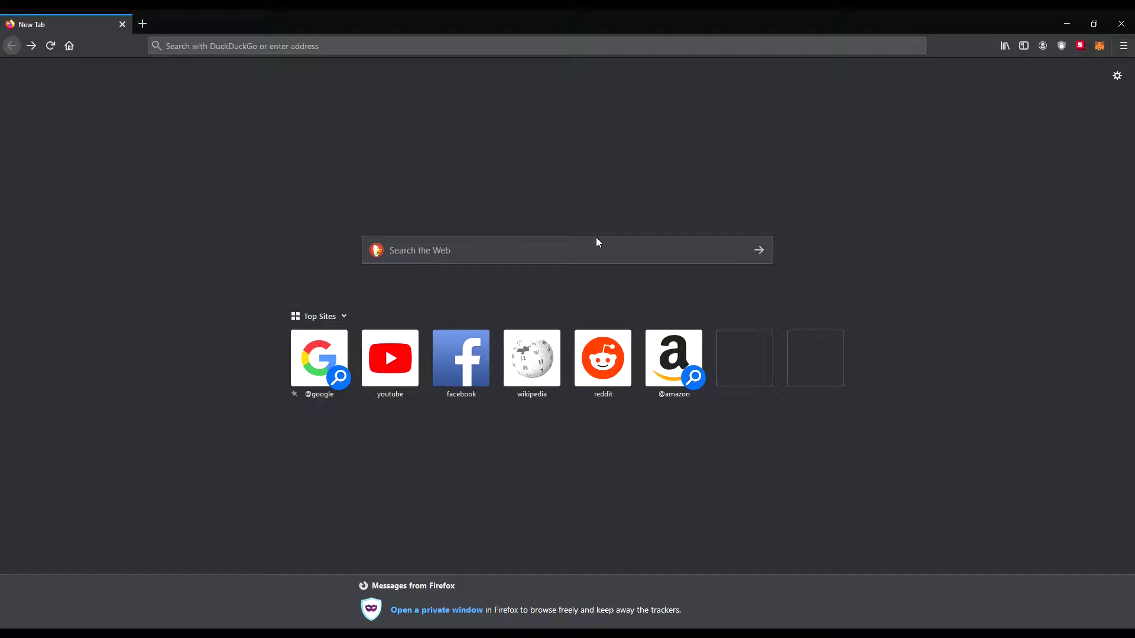
Search Google for 'metamask' and open the official metamask.io result
{"action": "left_click", "coordinate": [314, 359]}
{"action": "type", "text": "metamask"}
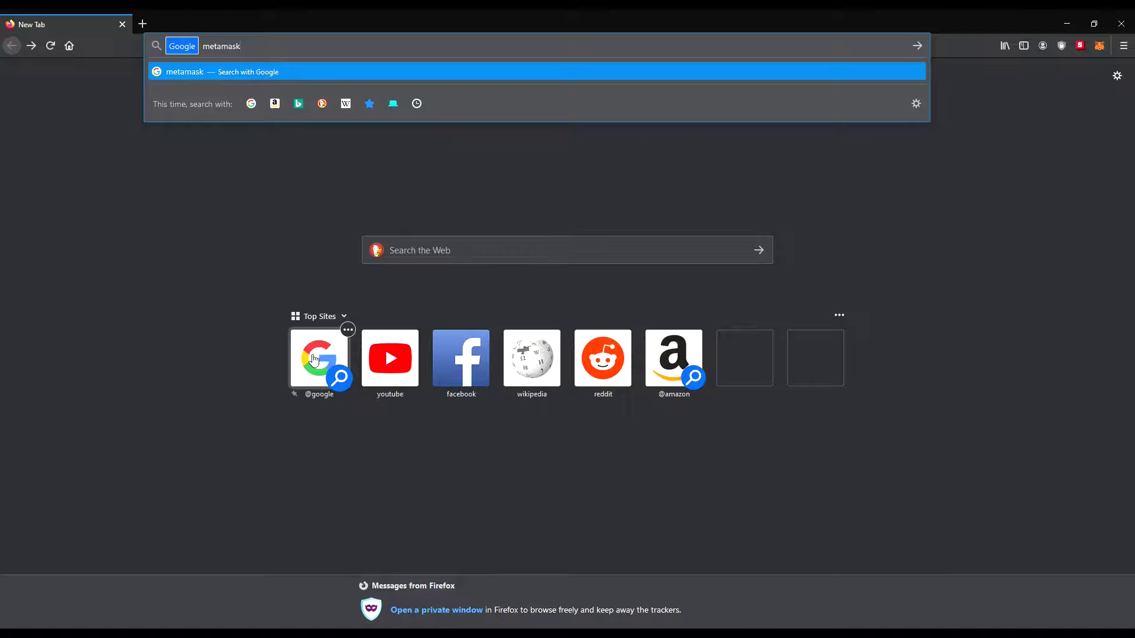
{"action": "key", "text": "Return"}
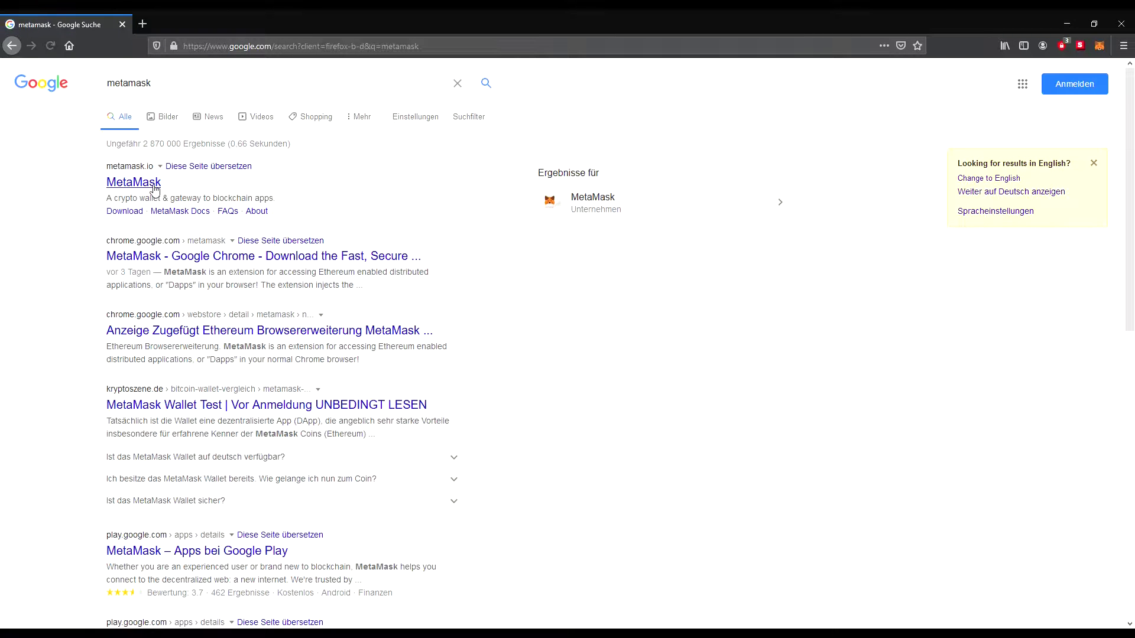
{"action": "left_click", "coordinate": [155, 188]}
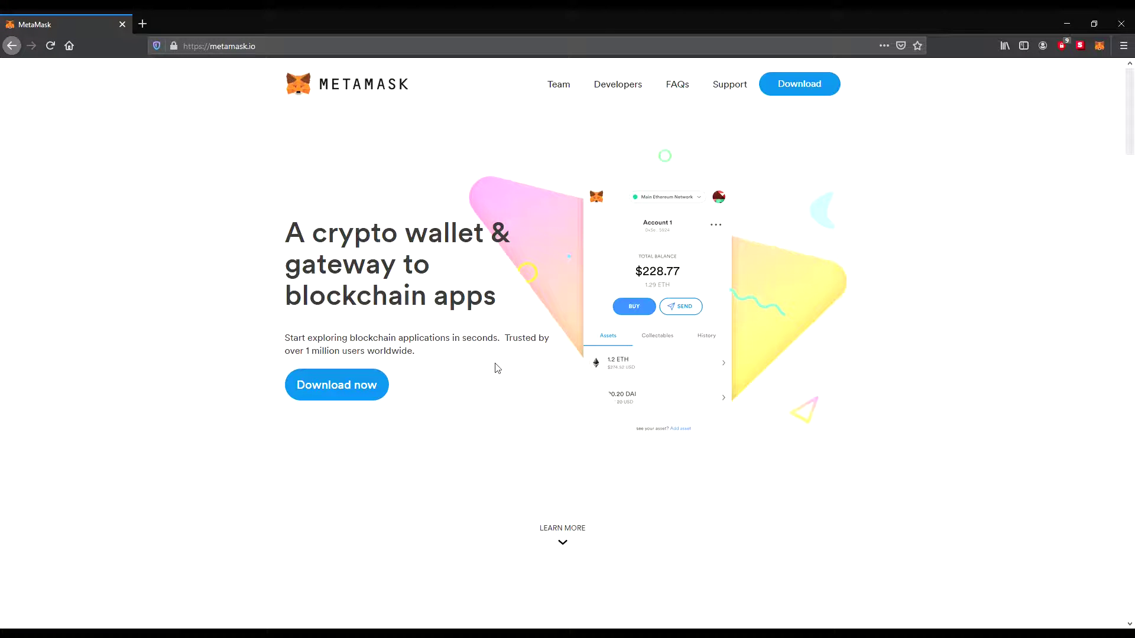
{"action": "left_click", "coordinate": [564, 89]}
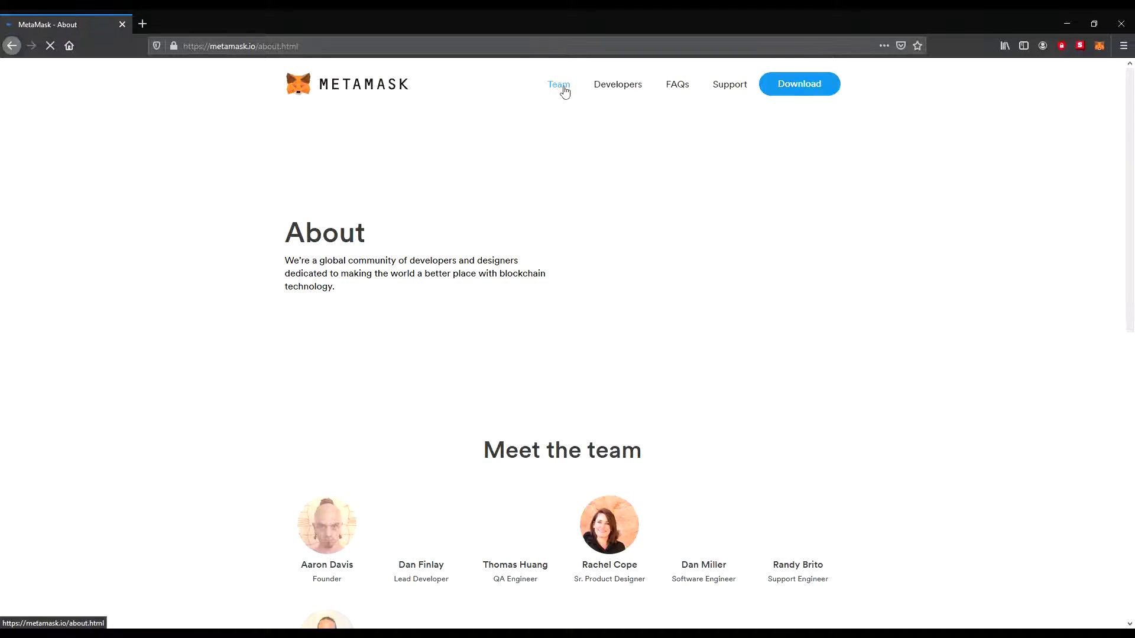
{"action": "scroll", "coordinate": [548, 217], "scroll_direction": "down", "scroll_amount": 3}
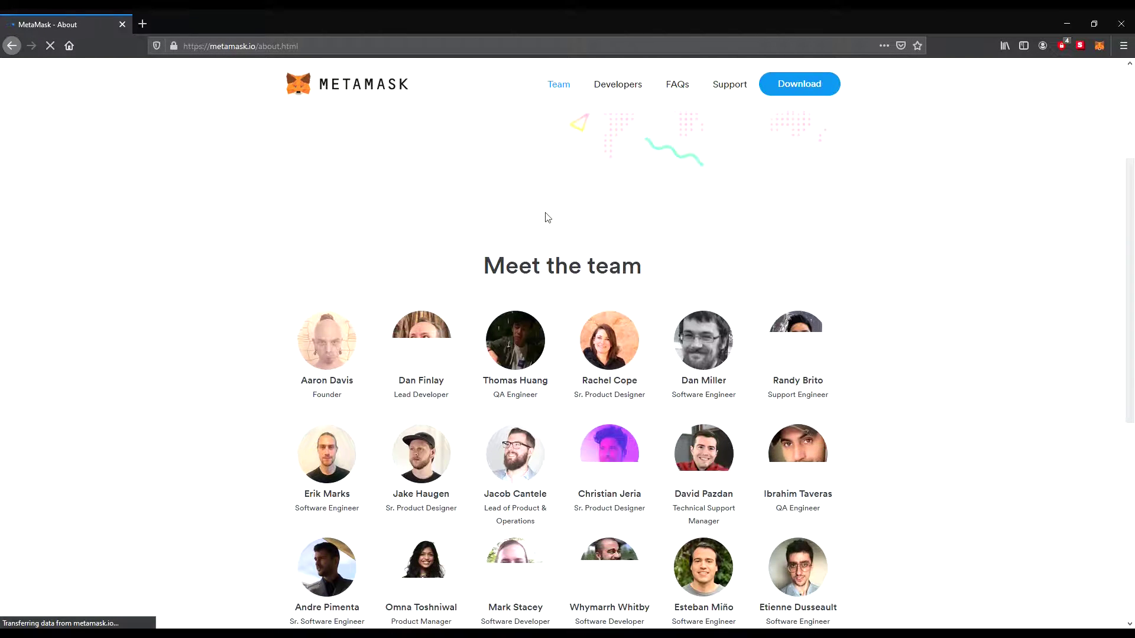
{"action": "scroll", "coordinate": [548, 217], "scroll_direction": "down", "scroll_amount": 2}
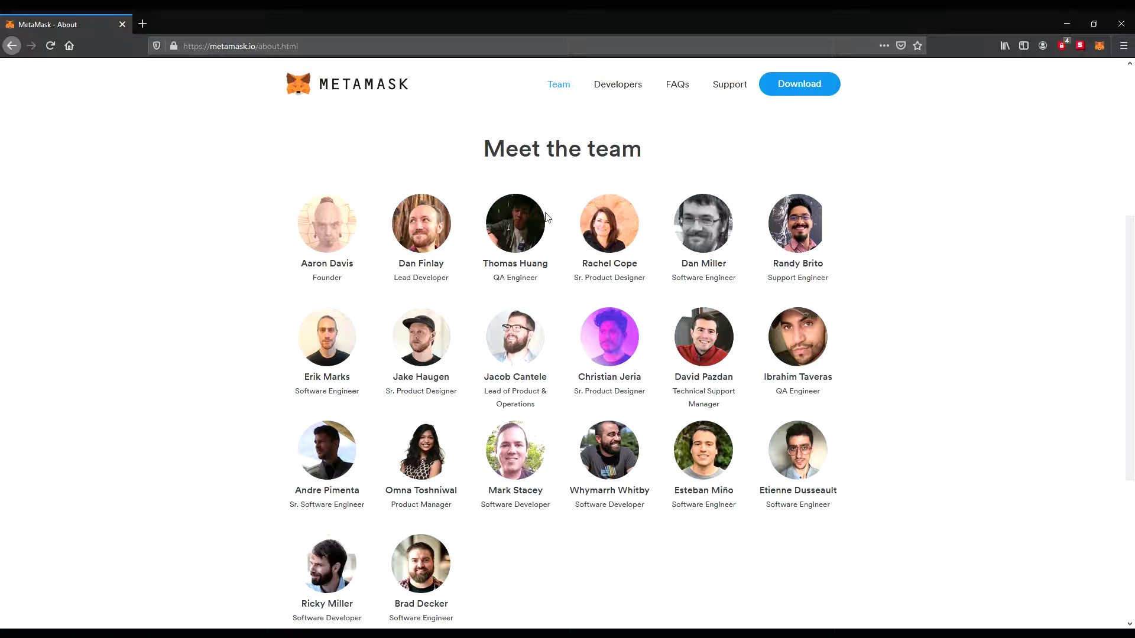
{"action": "scroll", "coordinate": [547, 217], "scroll_direction": "up", "scroll_amount": 5}
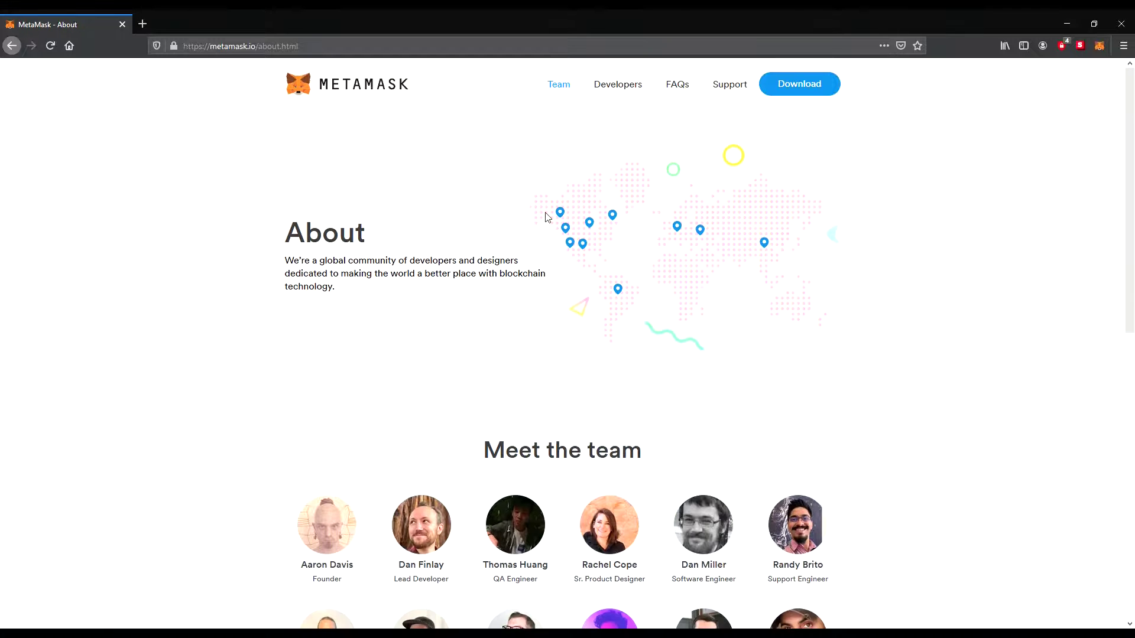
{"action": "left_click", "coordinate": [383, 98]}
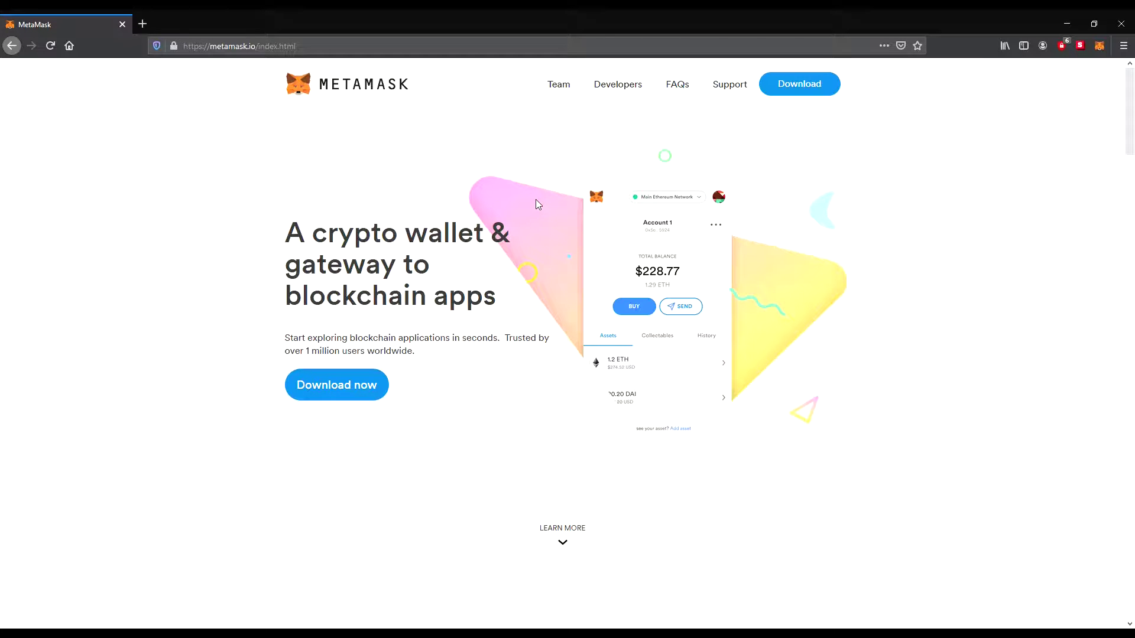
Scroll through the metamask.io homepage, then go to its Download page
{"action": "scroll", "coordinate": [536, 200], "scroll_direction": "down", "scroll_amount": 8}
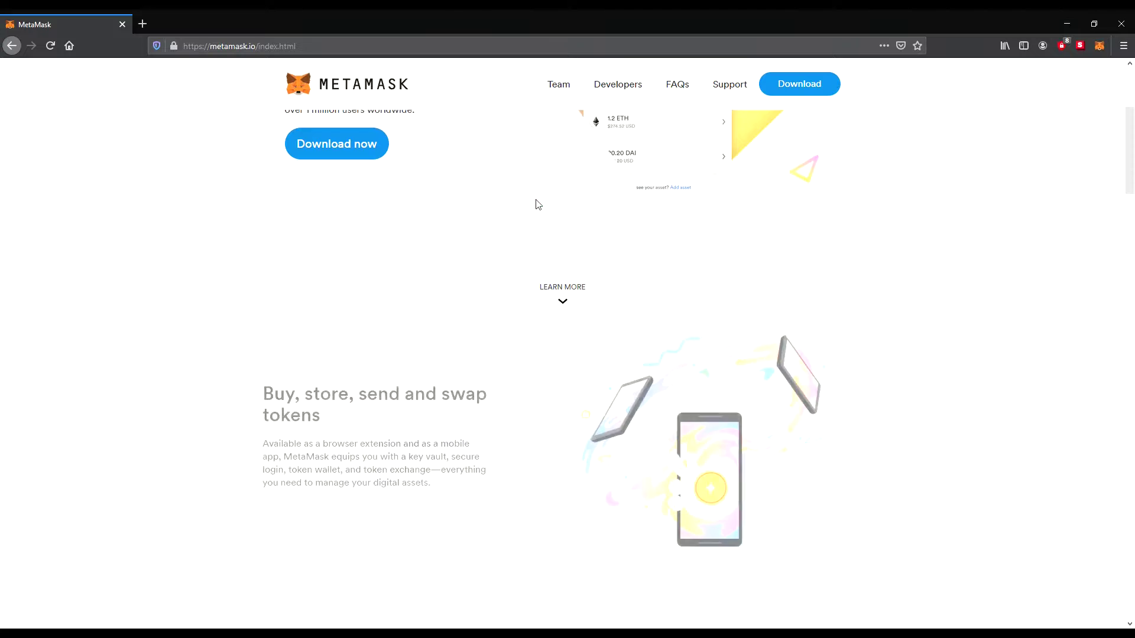
{"action": "scroll", "coordinate": [538, 204], "scroll_direction": "down", "scroll_amount": 7}
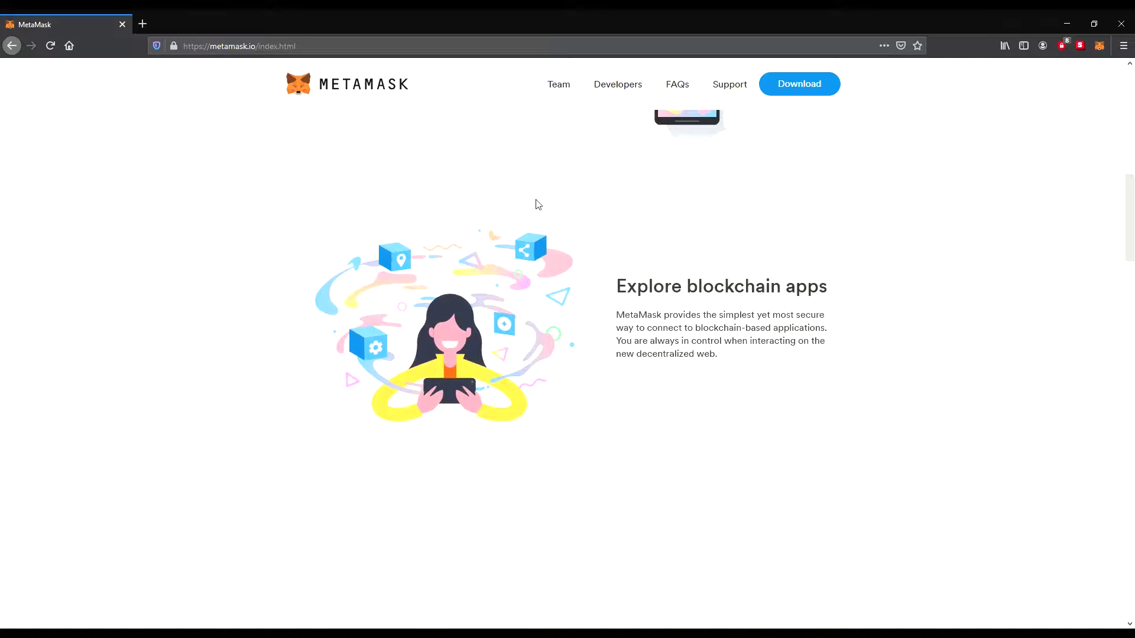
{"action": "scroll", "coordinate": [538, 204], "scroll_direction": "down", "scroll_amount": 6}
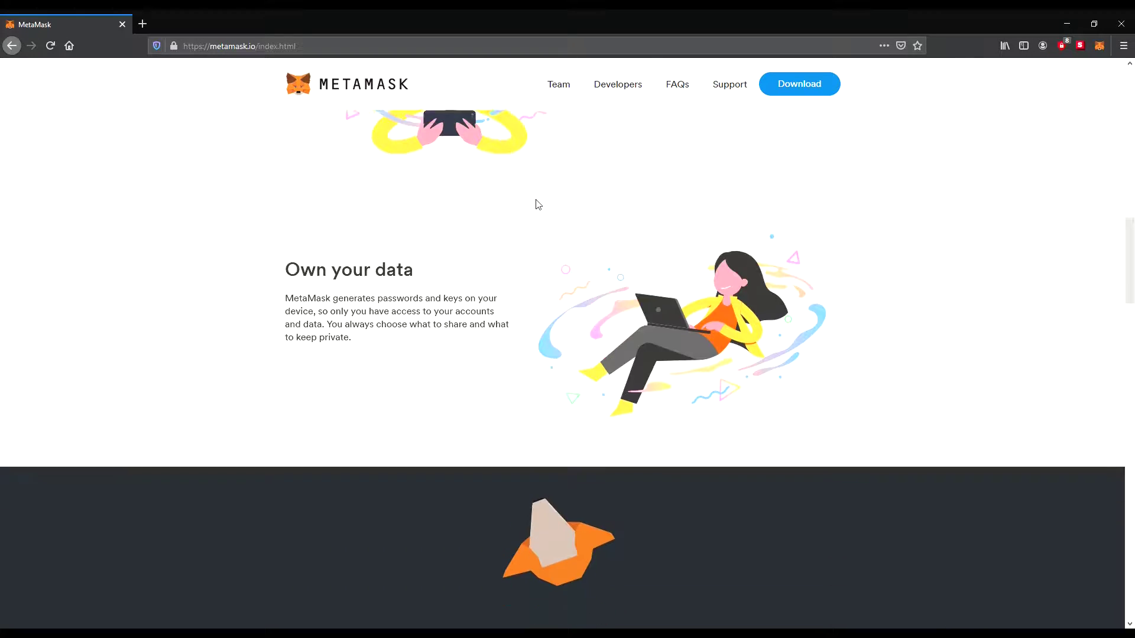
{"action": "scroll", "coordinate": [538, 204], "scroll_direction": "down", "scroll_amount": 8}
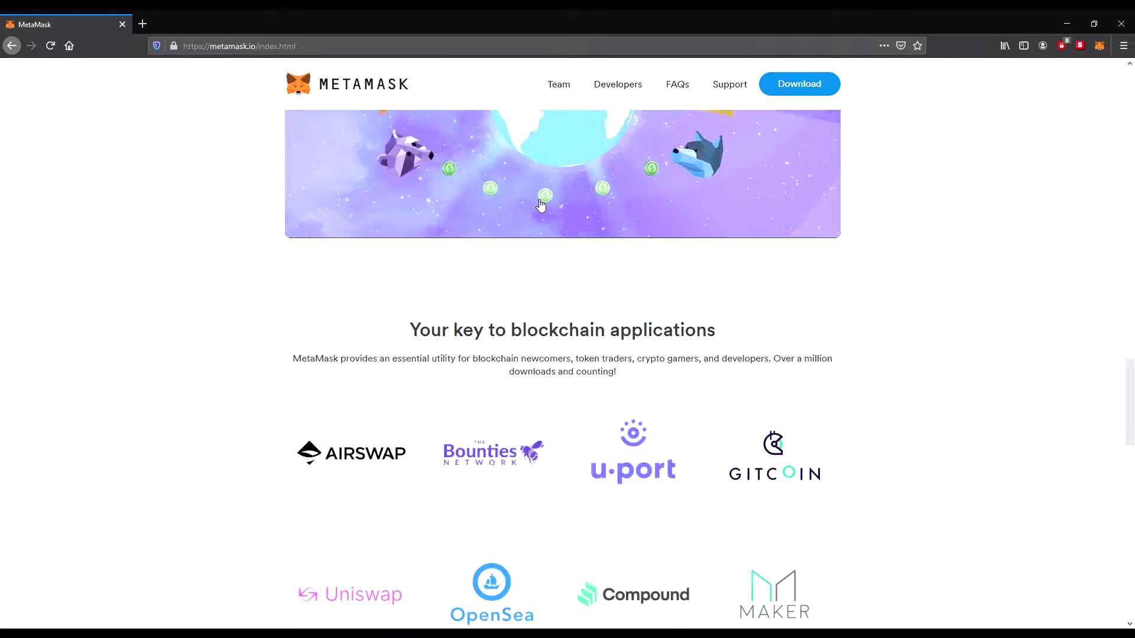
{"action": "scroll", "coordinate": [526, 211], "scroll_direction": "up", "scroll_amount": 5}
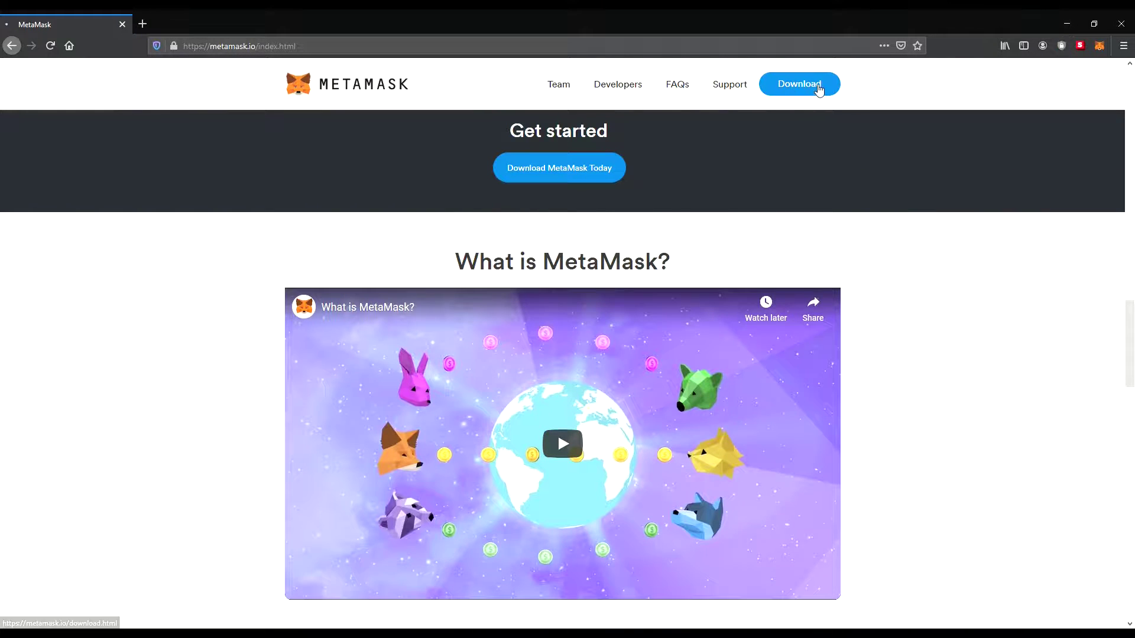
{"action": "left_click", "coordinate": [816, 89]}
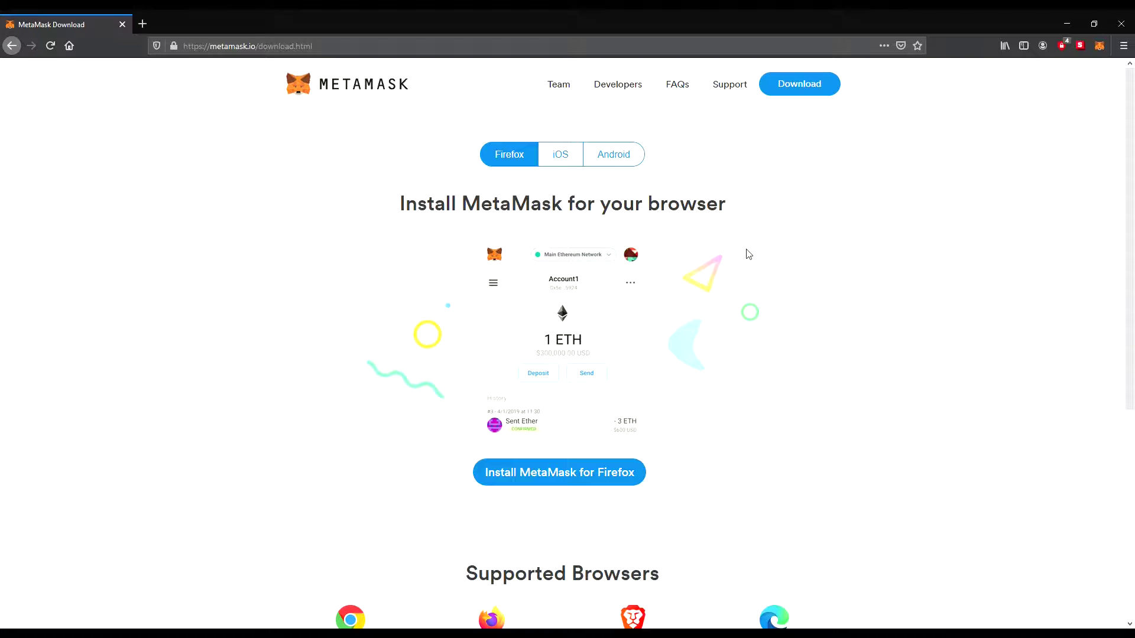
Add the MetaMask add-on to Firefox and open it from the toolbar fox icon
{"action": "left_click", "coordinate": [568, 470]}
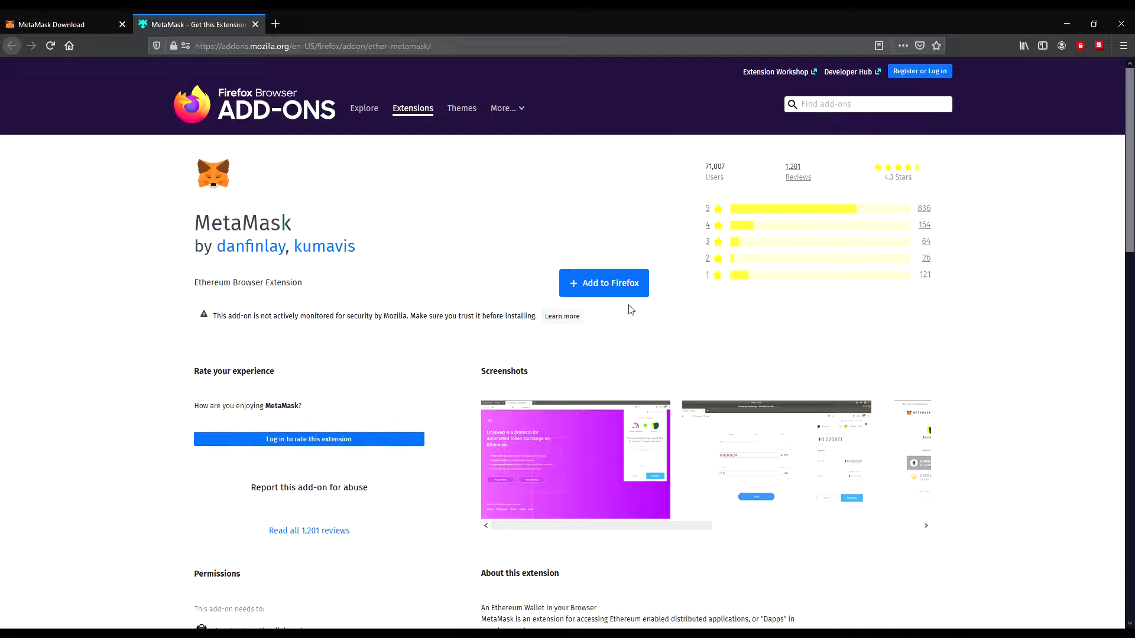
{"action": "left_click", "coordinate": [629, 290]}
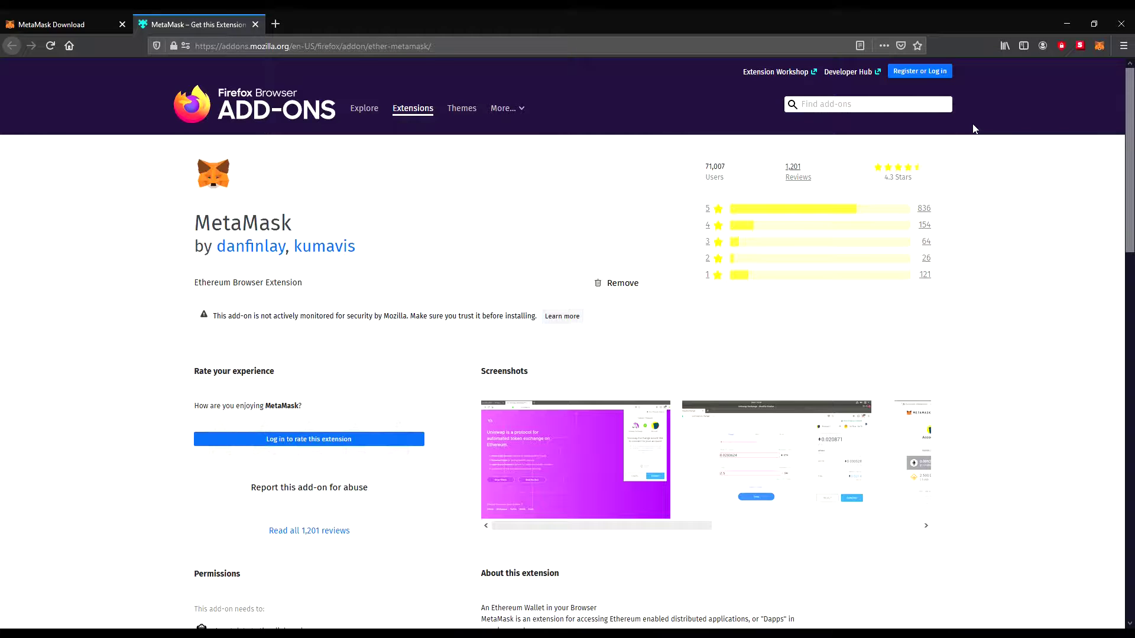
{"action": "left_click", "coordinate": [1100, 47]}
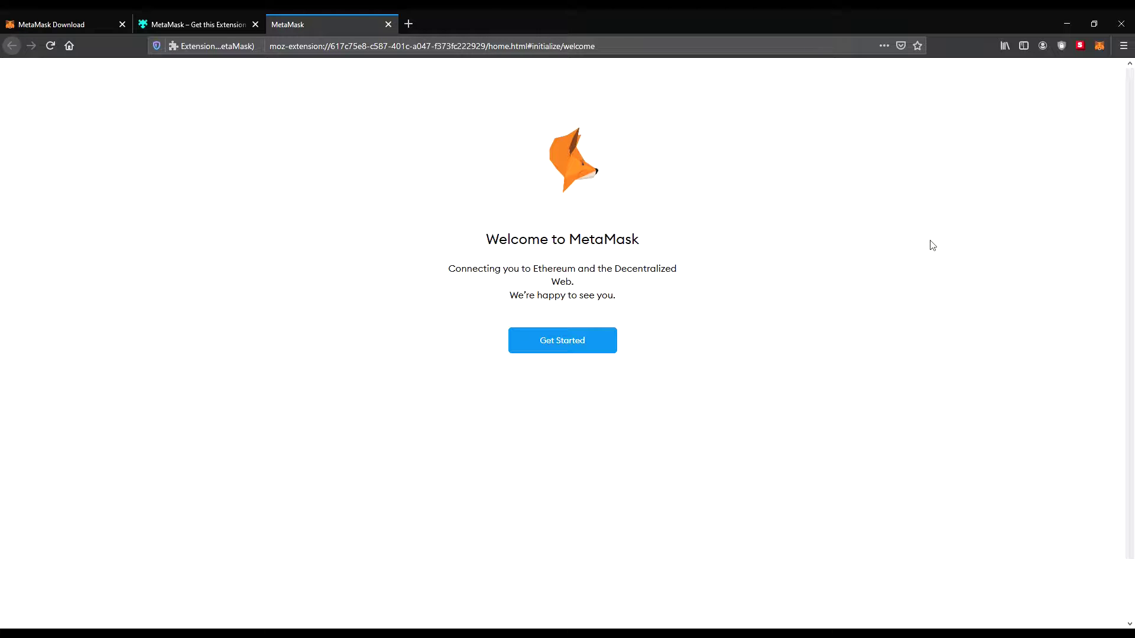
Choose Get Started on the Welcome to MetaMask page
{"action": "left_click", "coordinate": [585, 340]}
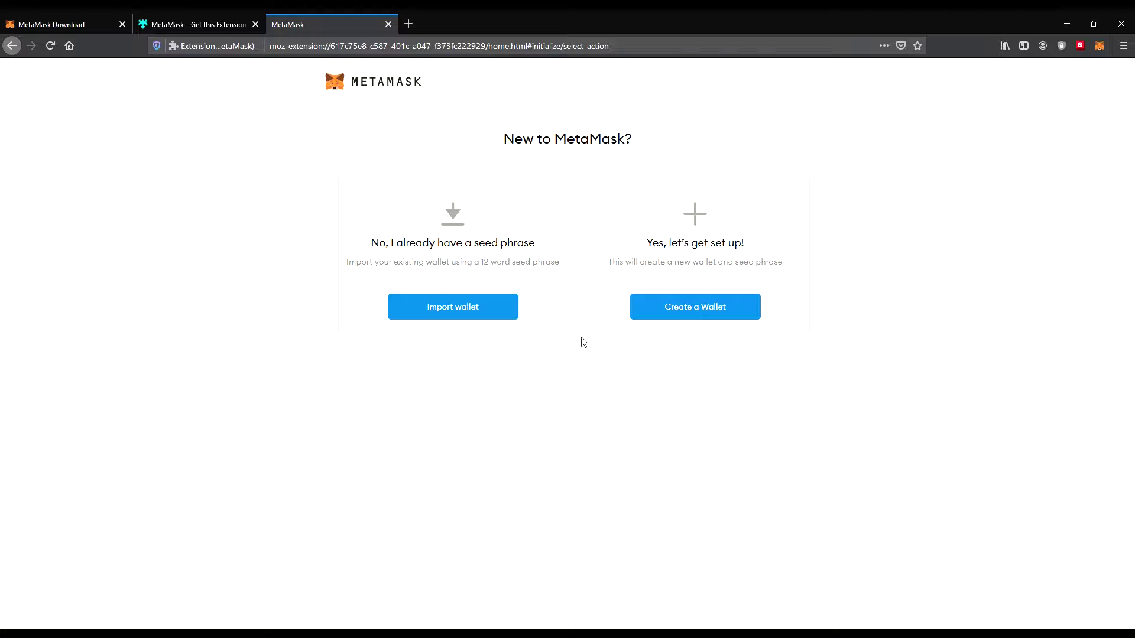
Pick Create a Wallet under 'Yes, let's get set up!'
{"action": "left_click", "coordinate": [701, 311]}
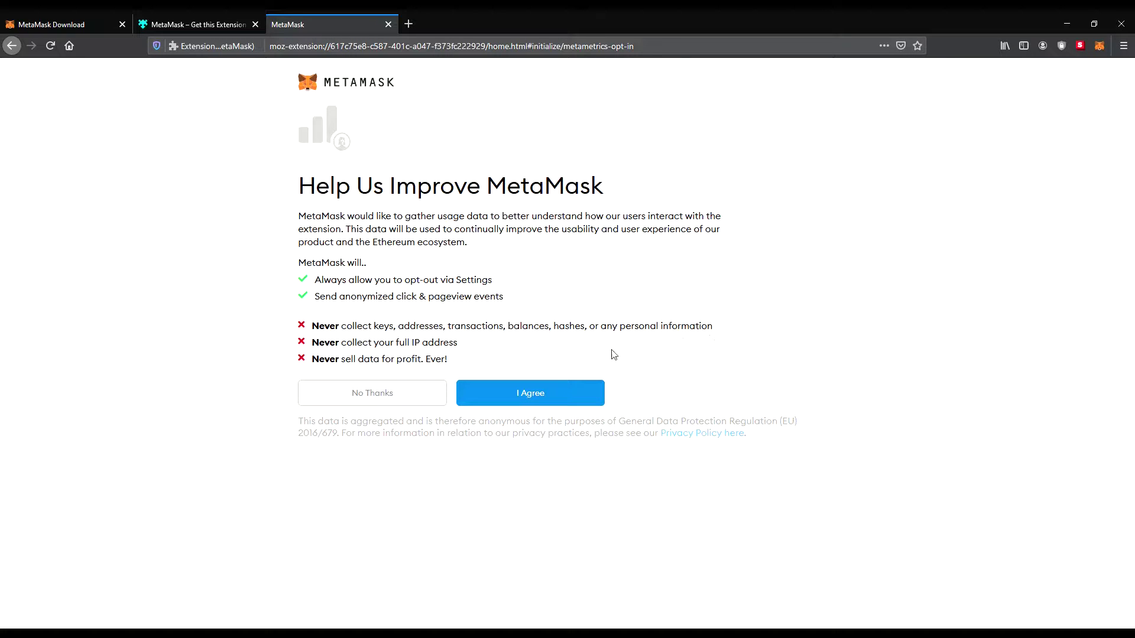
Agree to share usage data, accept the Terms of Use, and submit the new wallet password
{"action": "left_click", "coordinate": [558, 395]}
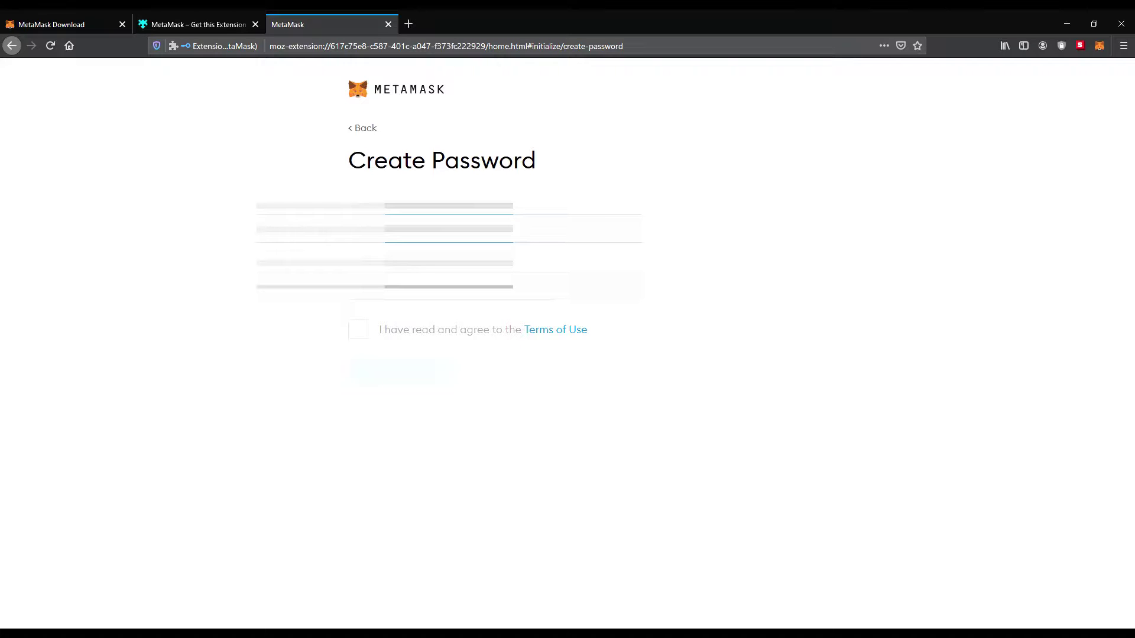
{"action": "left_click", "coordinate": [358, 330]}
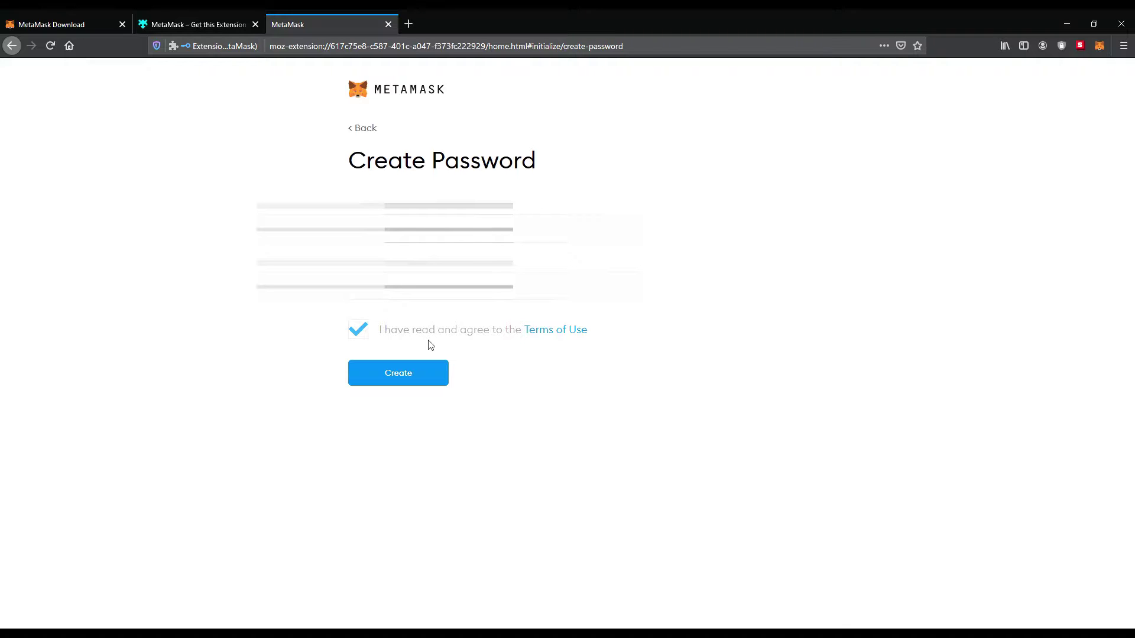
{"action": "left_click", "coordinate": [431, 372]}
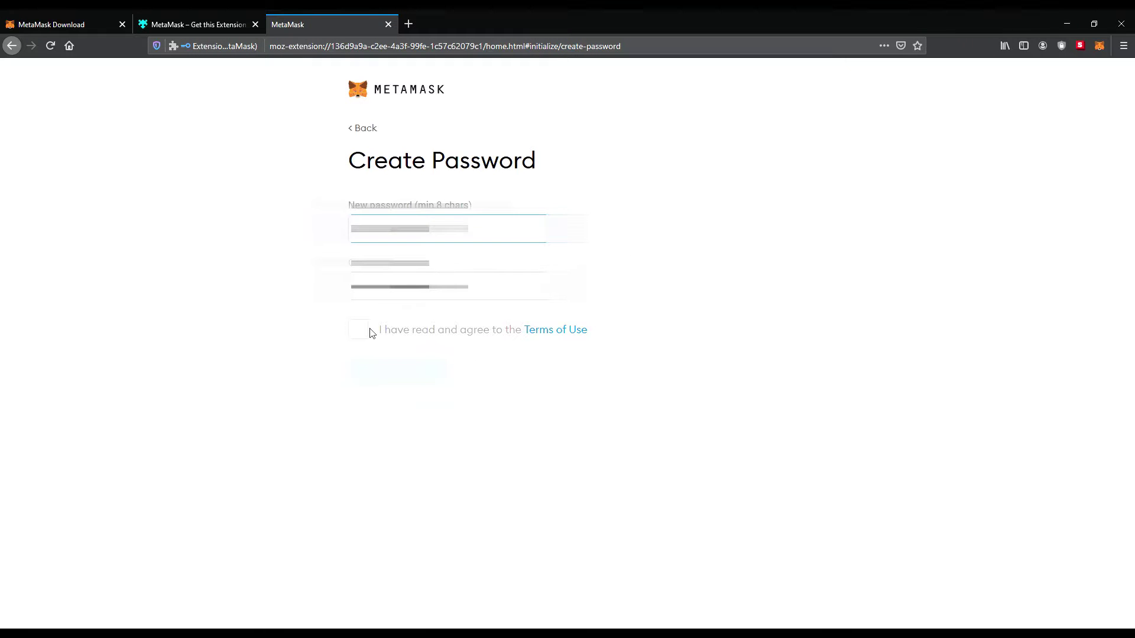
Accept the Terms, create the wallet, and finish the backup-phrase steps with All Done
{"action": "left_click", "coordinate": [372, 334]}
{"action": "left_click", "coordinate": [406, 373]}
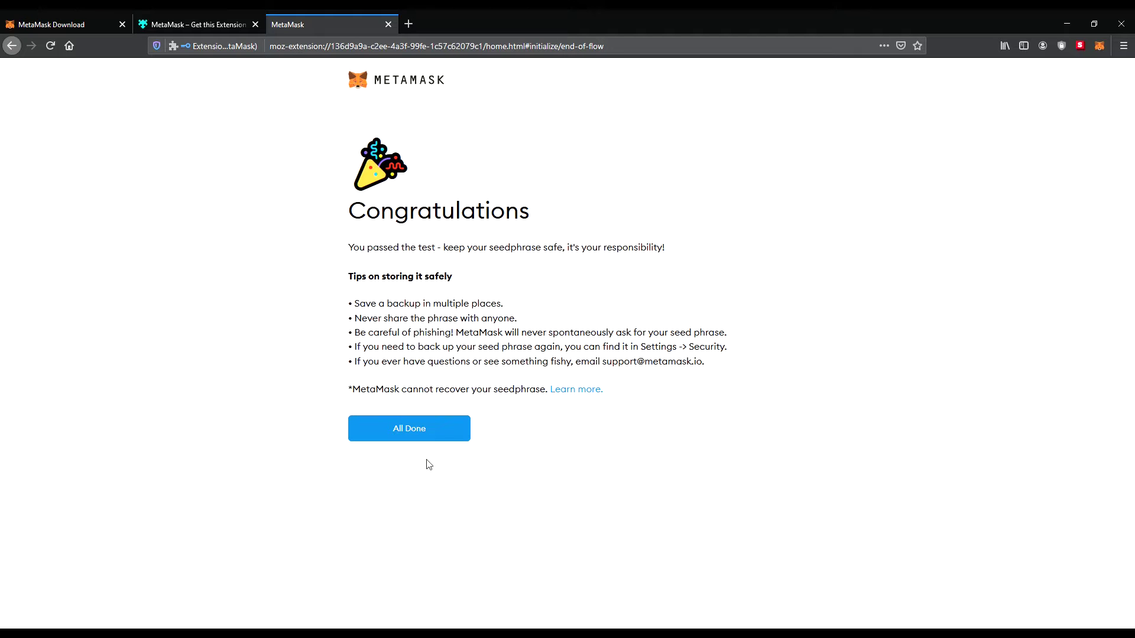
{"action": "left_click", "coordinate": [436, 437]}
{"action": "left_click", "coordinate": [463, 437]}
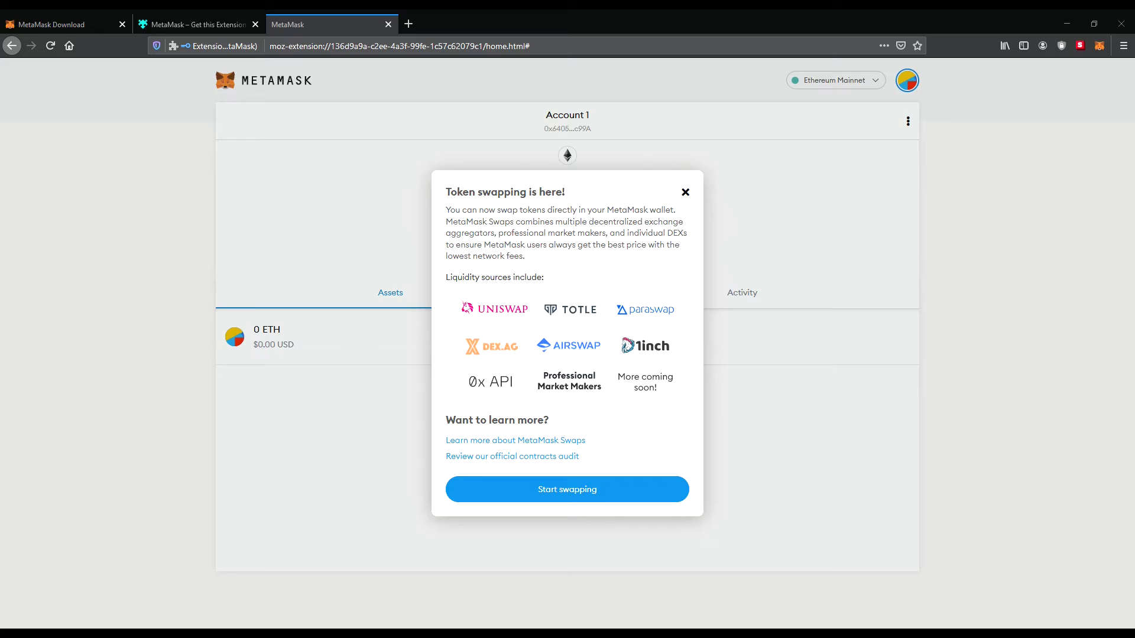
Start swapping and browse the Swap-from token list, keeping ETH as the source
{"action": "left_click", "coordinate": [598, 488]}
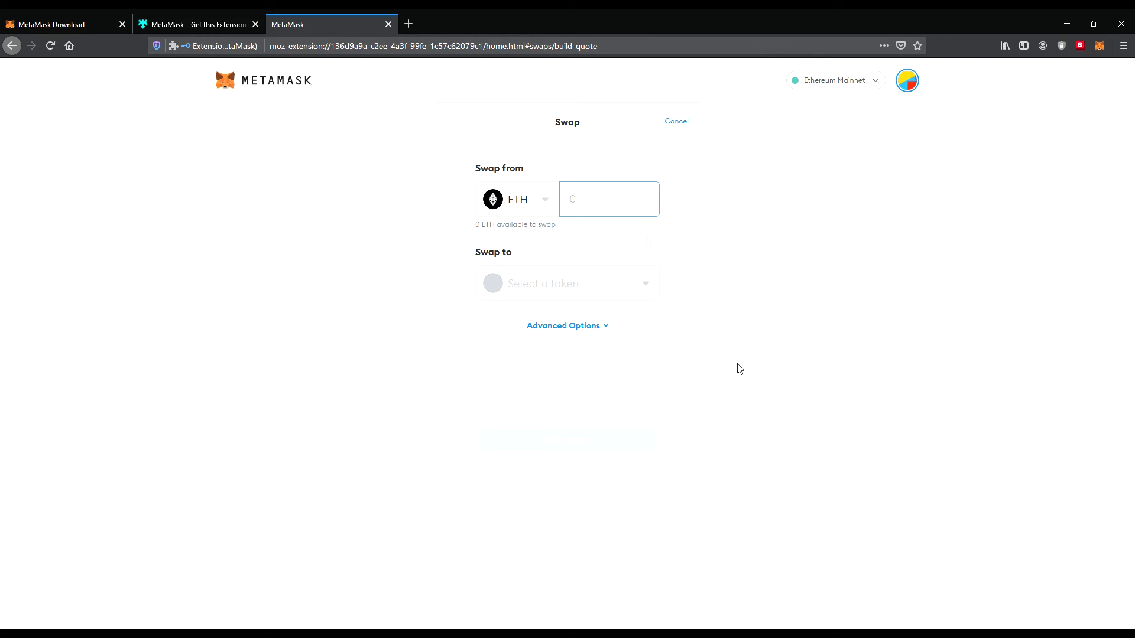
{"action": "left_click", "coordinate": [551, 207]}
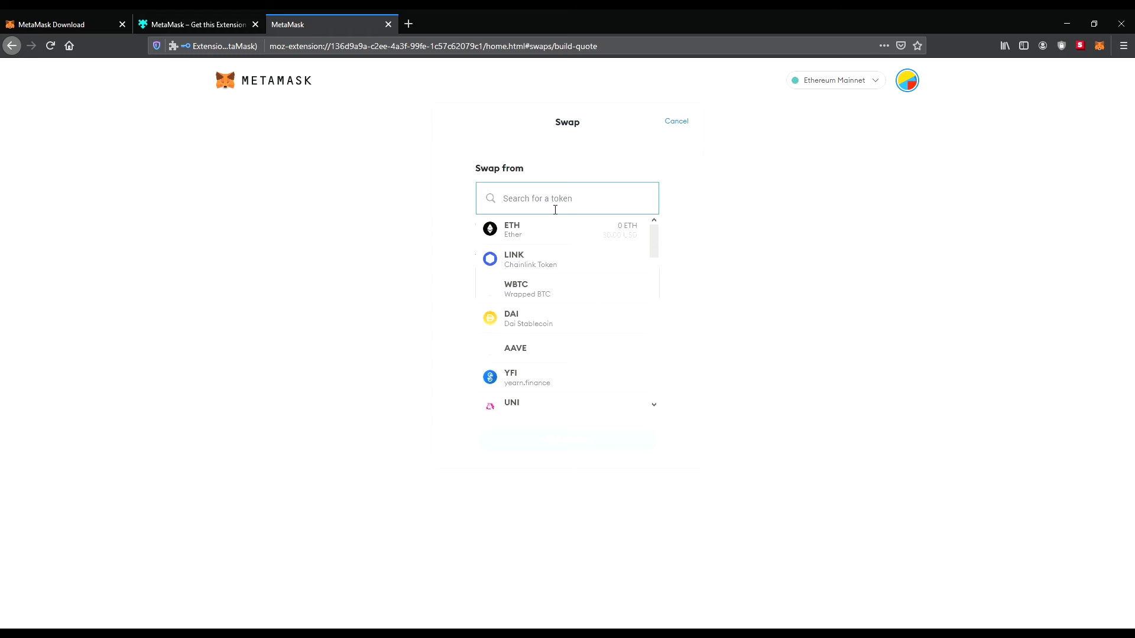
{"action": "scroll", "coordinate": [570, 246], "scroll_direction": "down", "scroll_amount": 6}
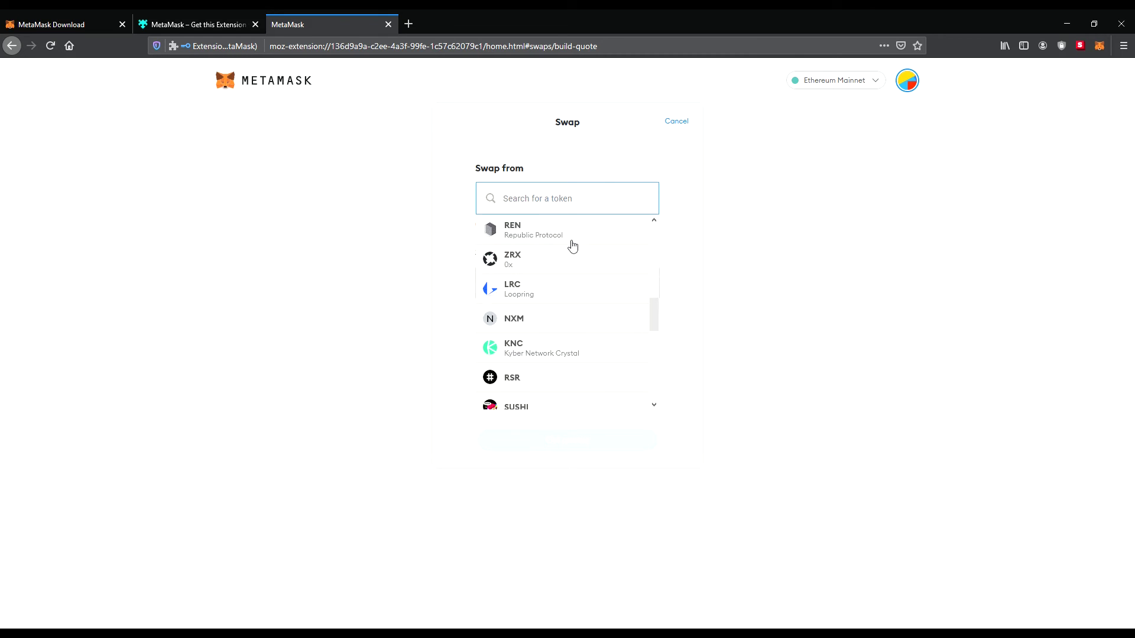
{"action": "scroll", "coordinate": [573, 246], "scroll_direction": "down", "scroll_amount": 5}
{"action": "scroll", "coordinate": [572, 246], "scroll_direction": "down", "scroll_amount": 2}
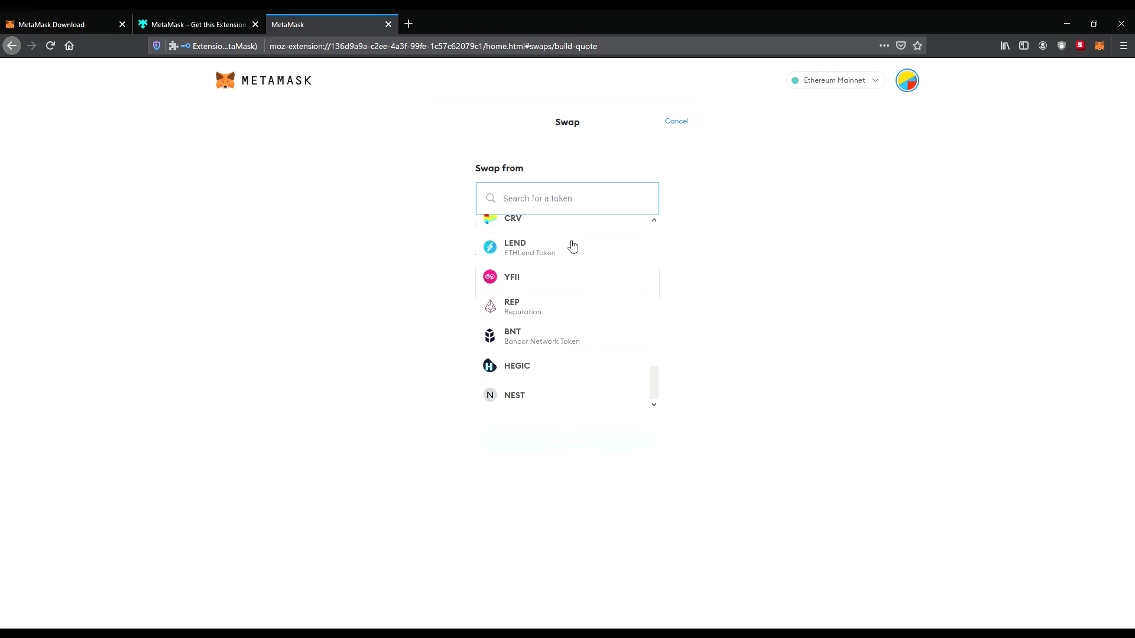
{"action": "left_click", "coordinate": [780, 302]}
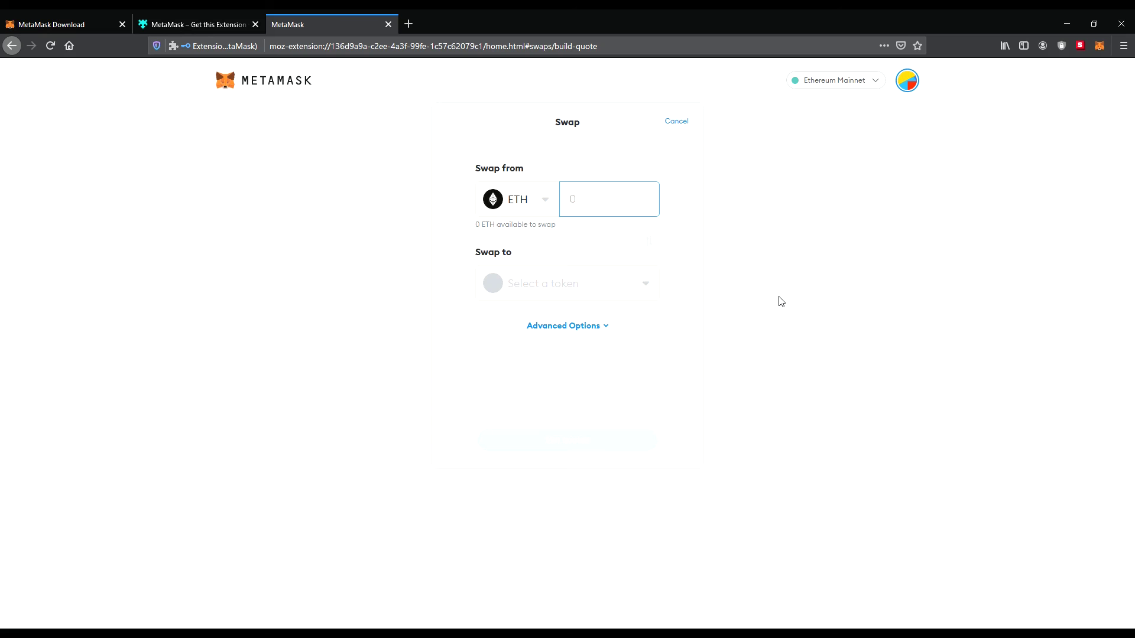
Cancel the swap to return to Account 1 showing 0 ETH
{"action": "left_click", "coordinate": [676, 122]}
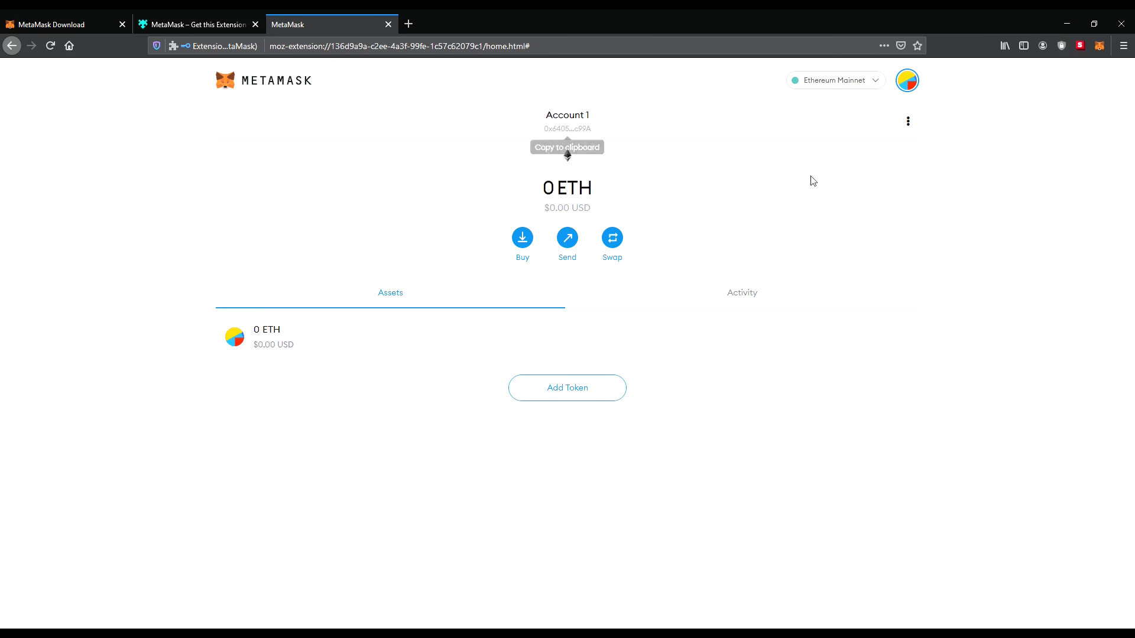